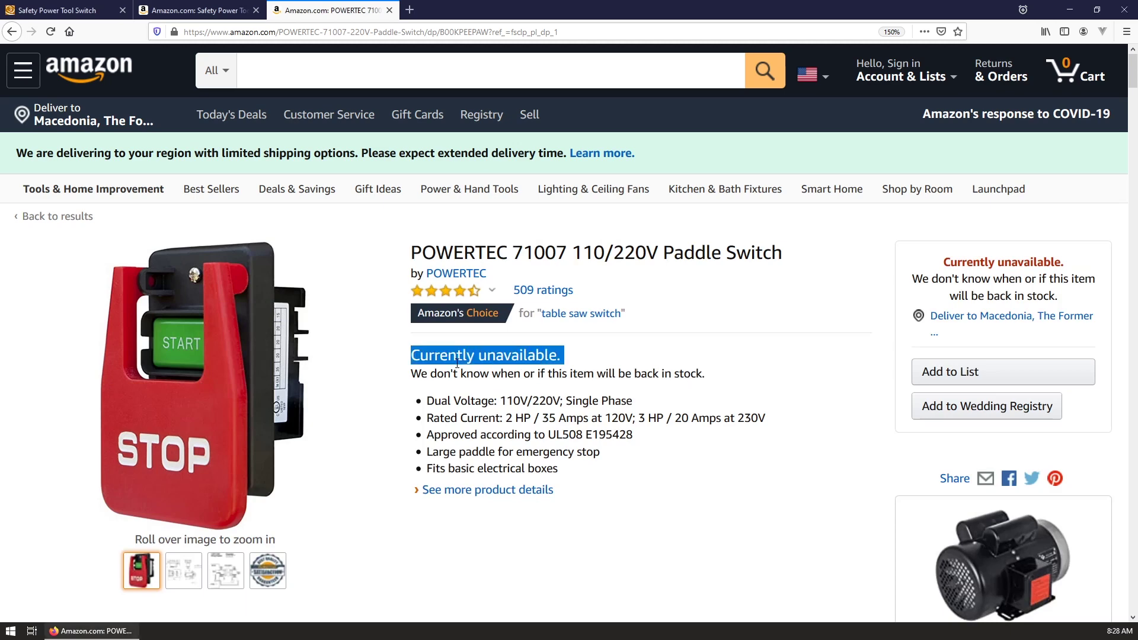
- View the Amazon Safety Power Tool Switch listing, then return to the Rockler product page at $39.99
{"action": "left_click", "coordinate": [457, 313]}
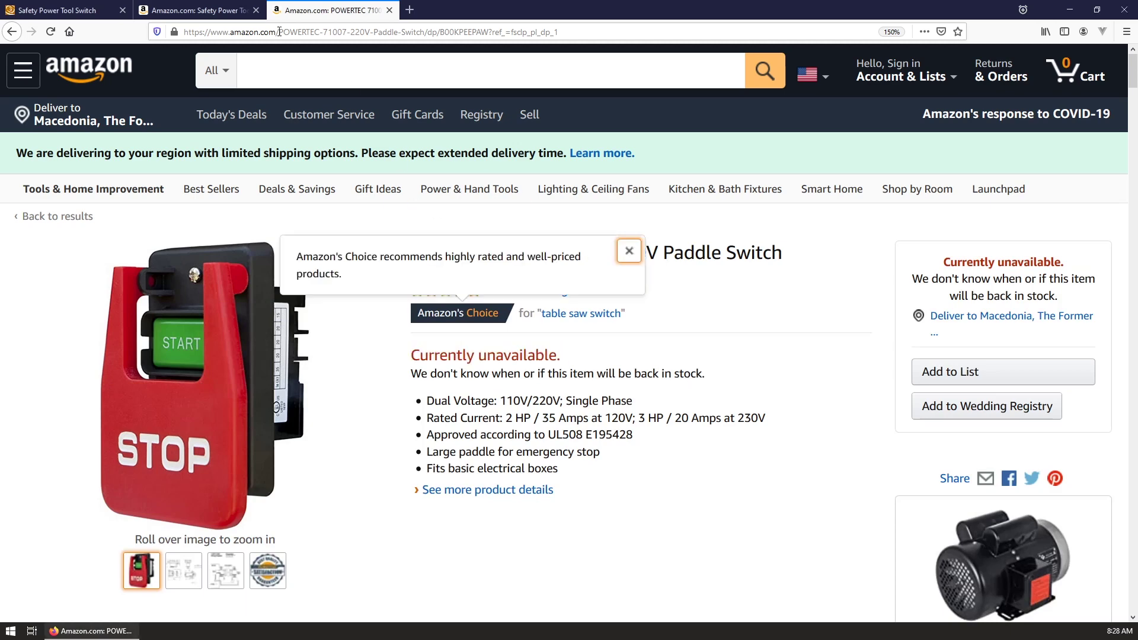
{"action": "left_click", "coordinate": [216, 12]}
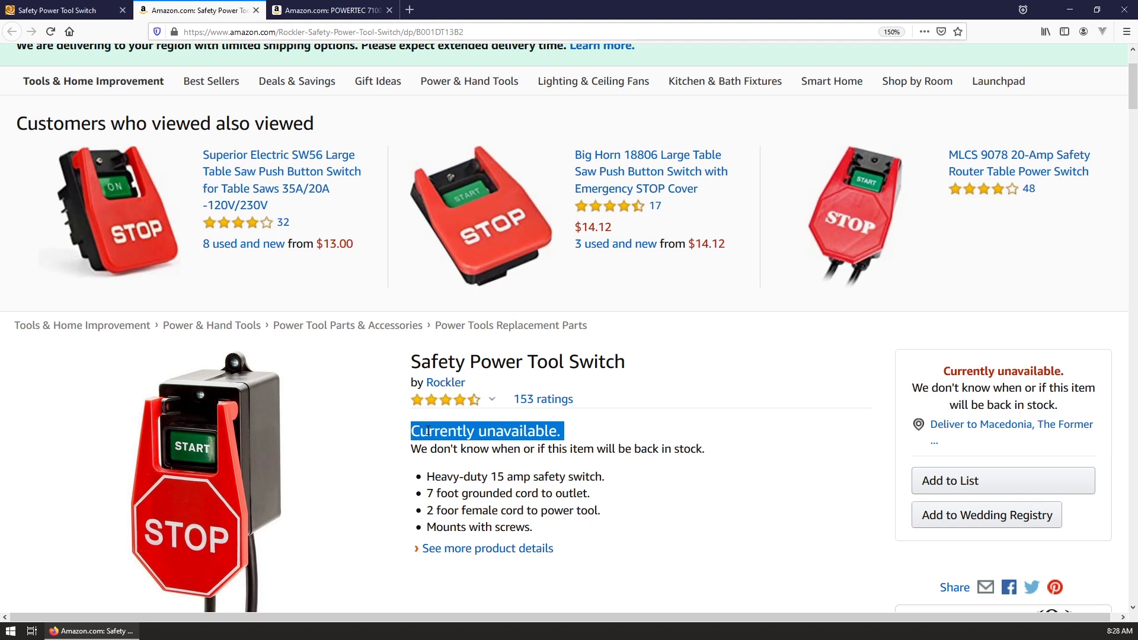
{"action": "left_click", "coordinate": [58, 12]}
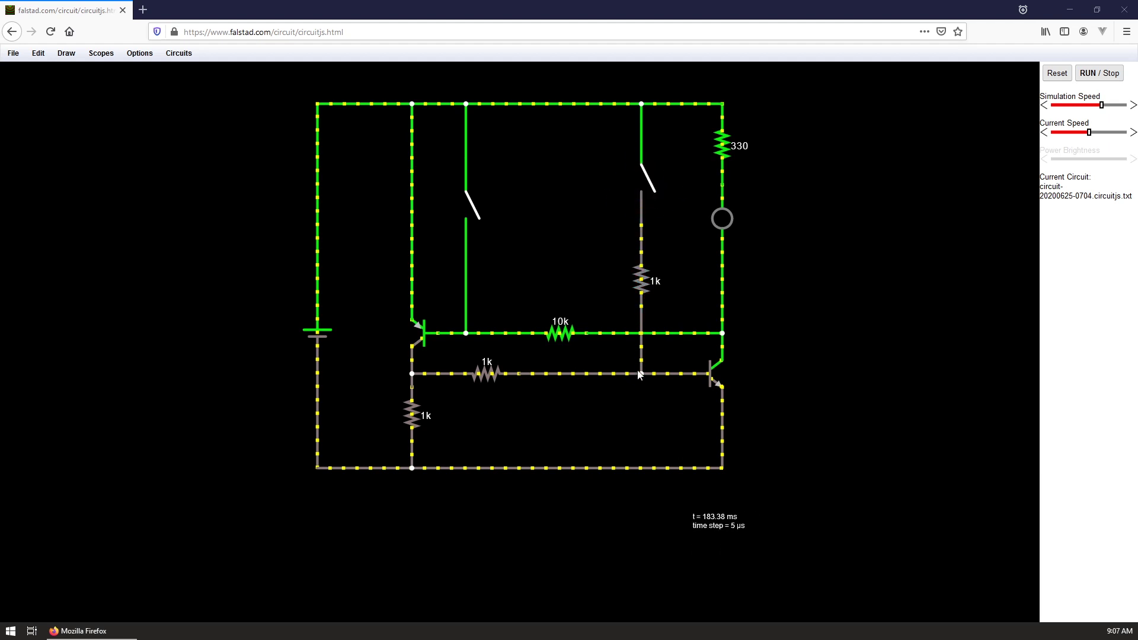
- Press and release the right on switch so the LED latches and stays lit
{"action": "left_click", "coordinate": [647, 188]}
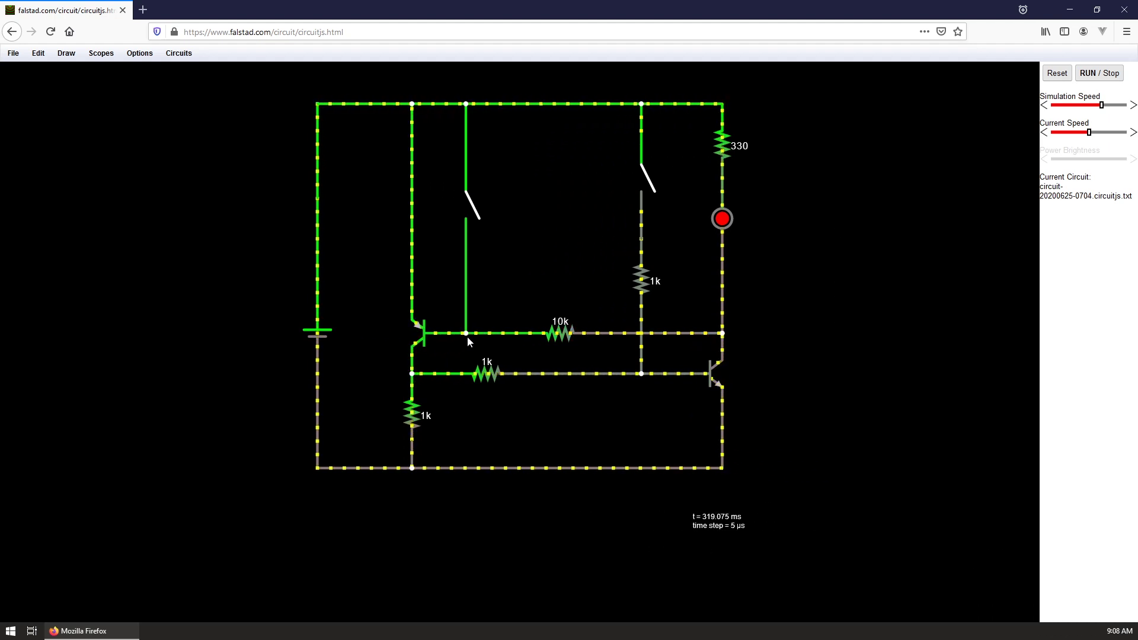
{"action": "mouse_move", "coordinate": [438, 348]}
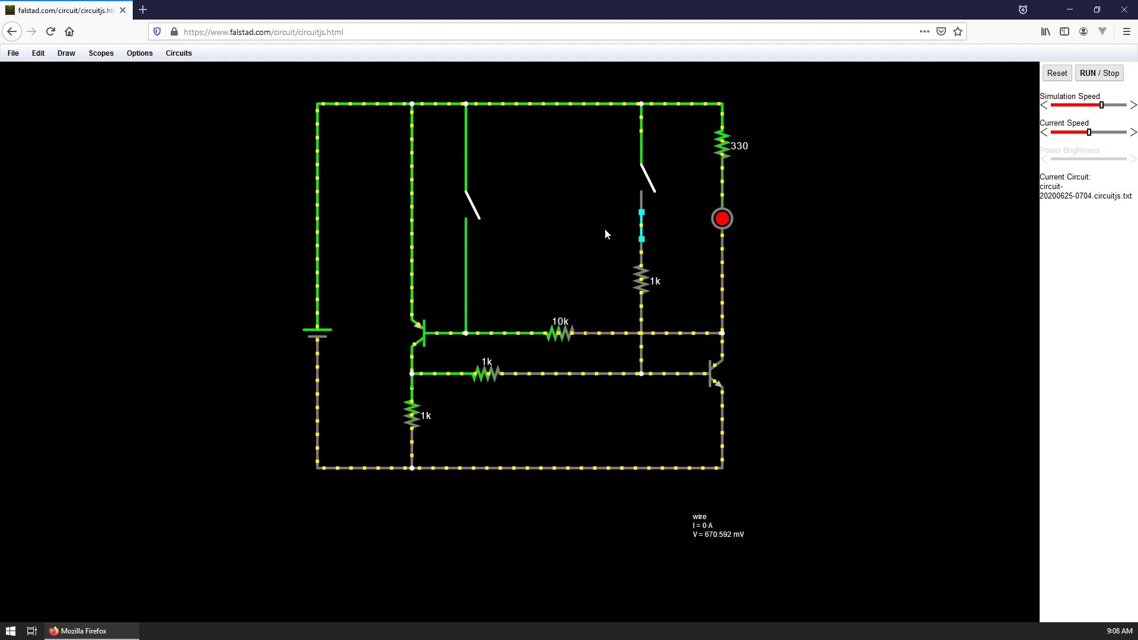
{"action": "mouse_move", "coordinate": [474, 217]}
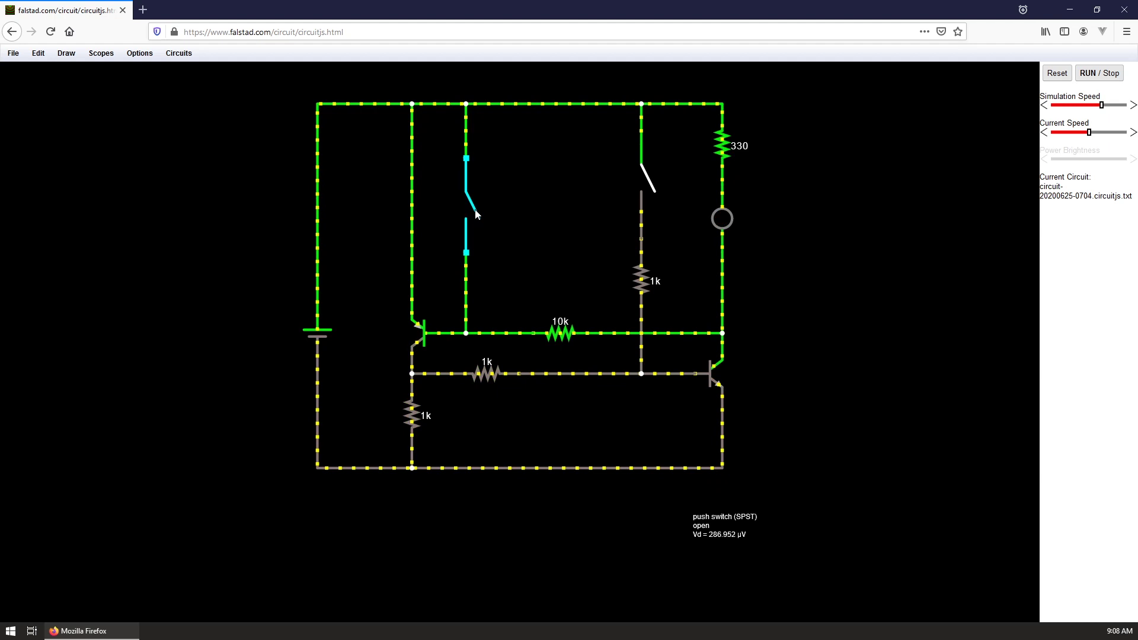
{"action": "left_click", "coordinate": [650, 191]}
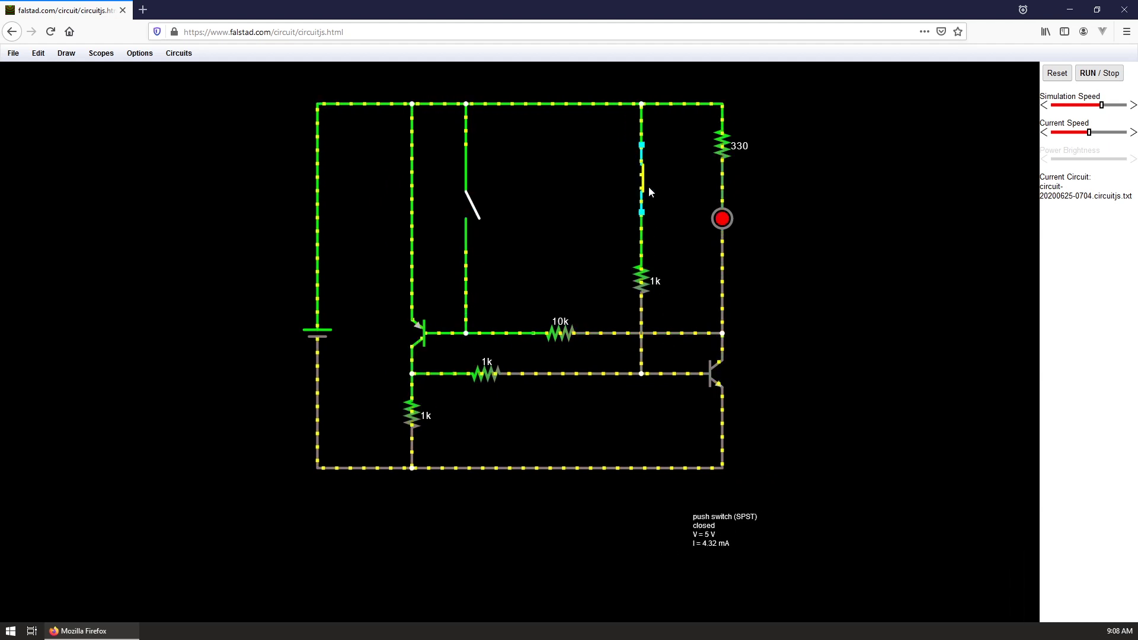
{"action": "left_click", "coordinate": [650, 192]}
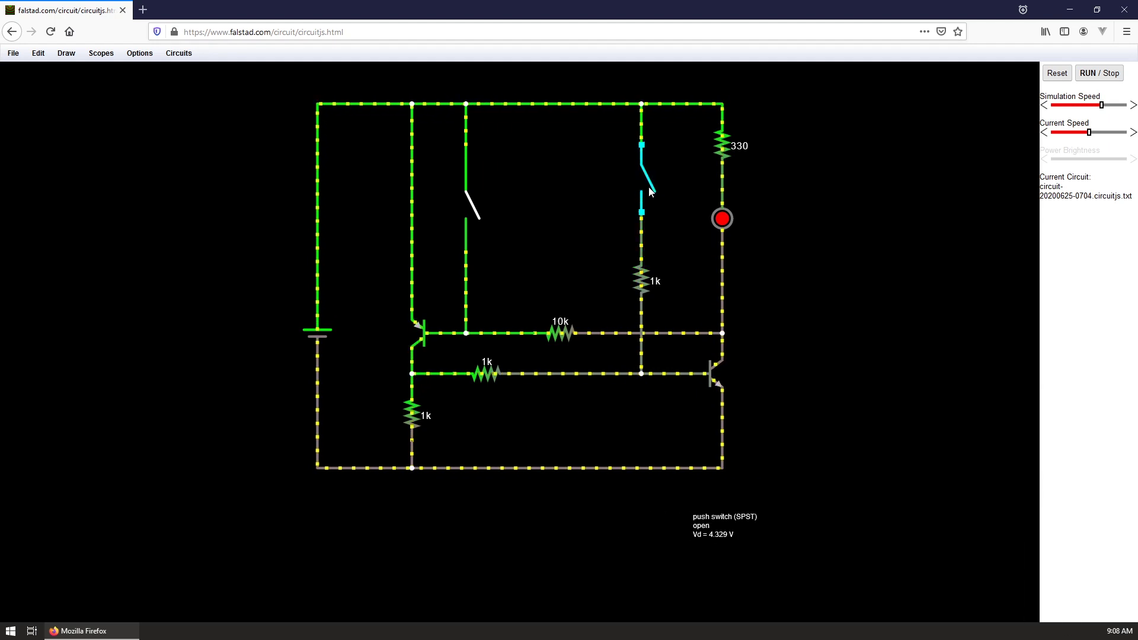
{"action": "left_click", "coordinate": [650, 192]}
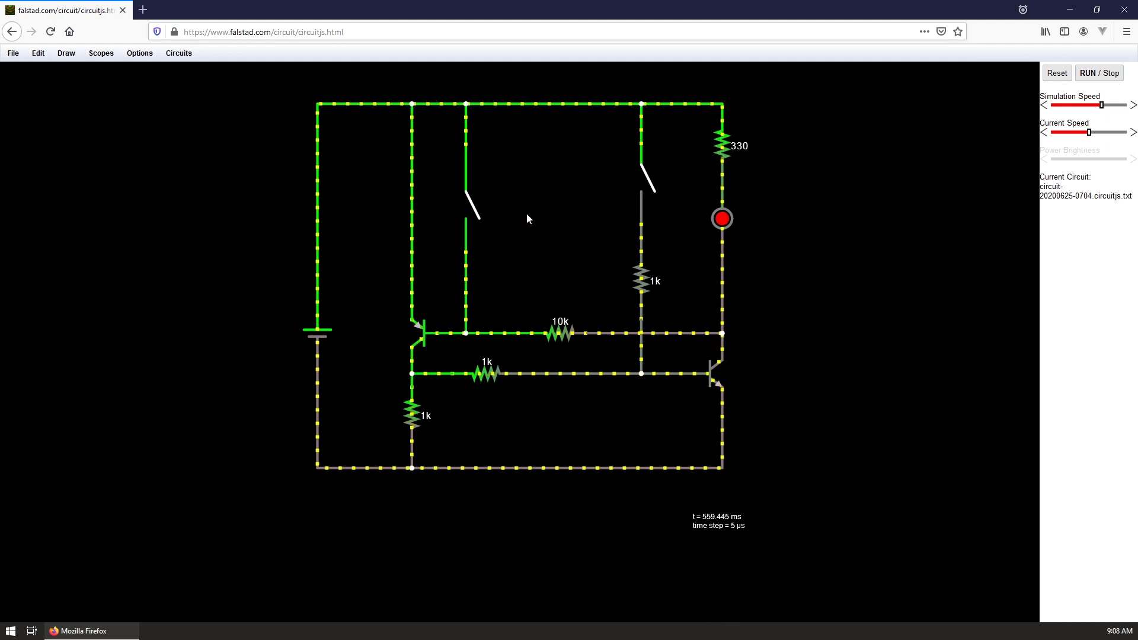
- Press the left off switch to unlatch the transistors and darken the LED
{"action": "left_click", "coordinate": [470, 215]}
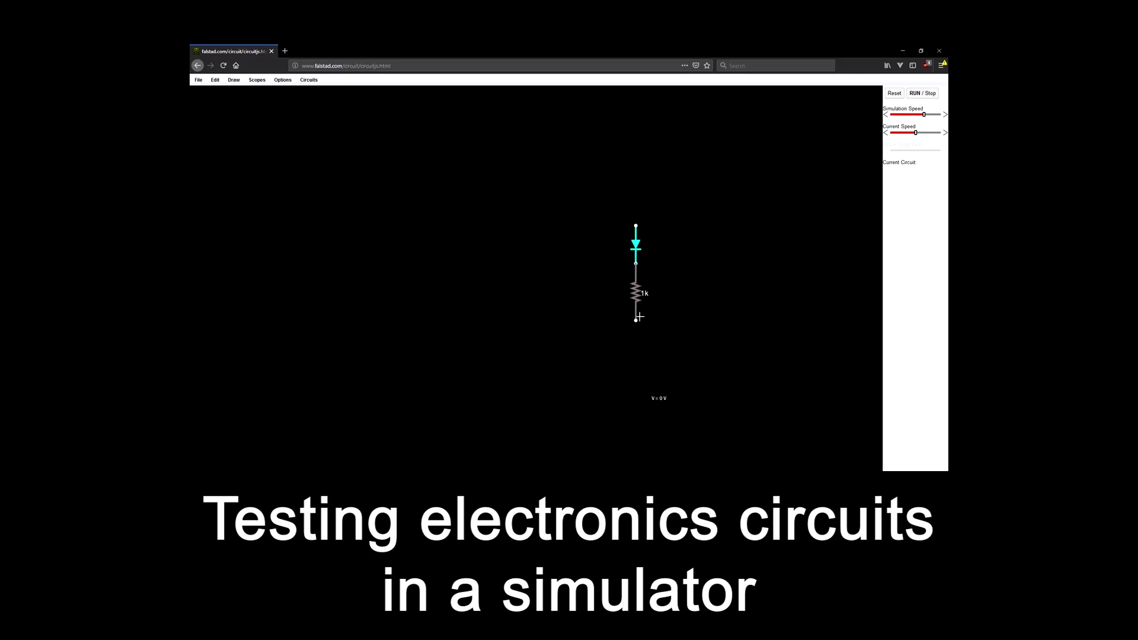
- Add a 4.7k resistor to the circuit, wired down to the 10k resistor
{"action": "right_click", "coordinate": [637, 281]}
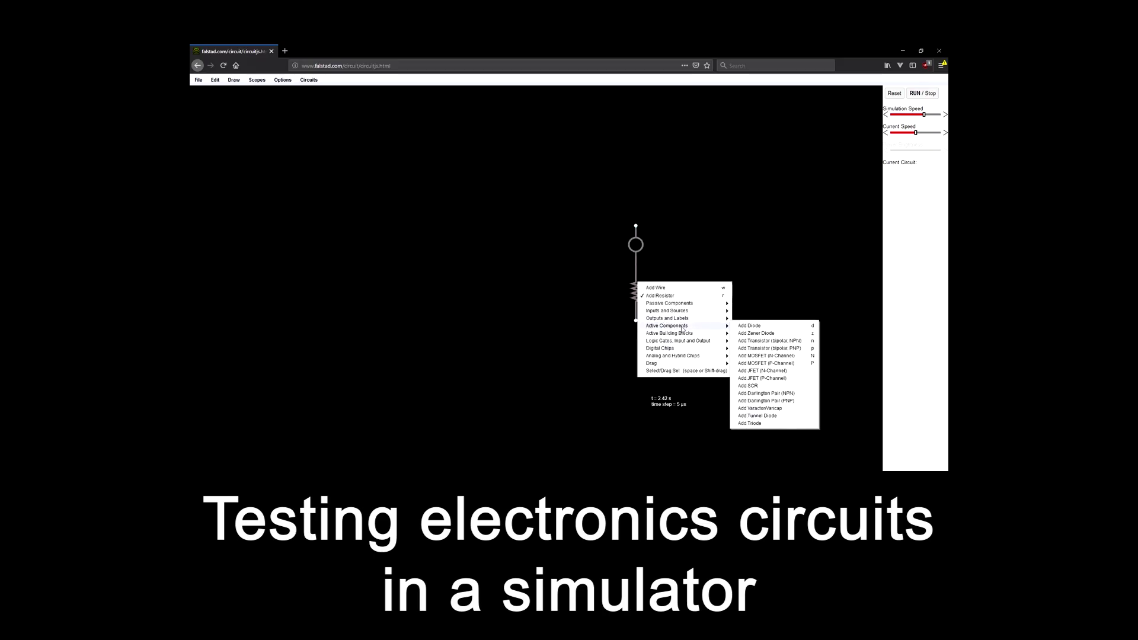
{"action": "left_click", "coordinate": [769, 337]}
{"action": "left_click_drag", "start_coordinate": [584, 278], "coordinate": [561, 220]}
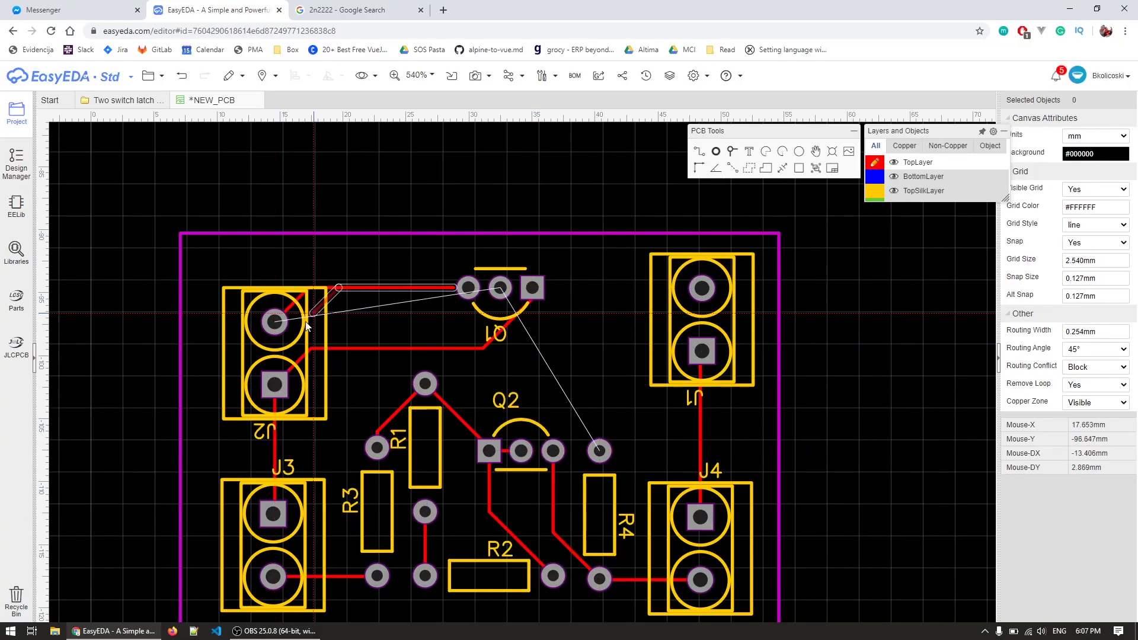
- Route tracks from Q1 to J2 and from Q1 over the top to J1
{"action": "left_click", "coordinate": [306, 325]}
{"action": "left_click", "coordinate": [468, 288]}
{"action": "left_click", "coordinate": [572, 255]}
{"action": "left_click", "coordinate": [701, 287]}
{"action": "left_click", "coordinate": [532, 288]}
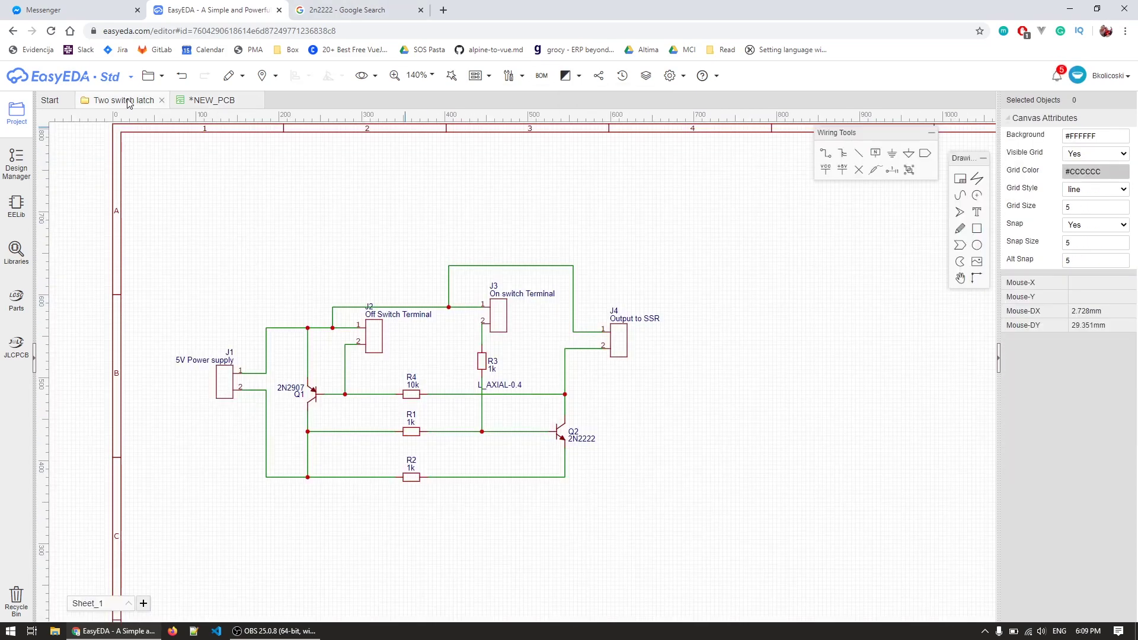
{"action": "left_click", "coordinate": [148, 75]}
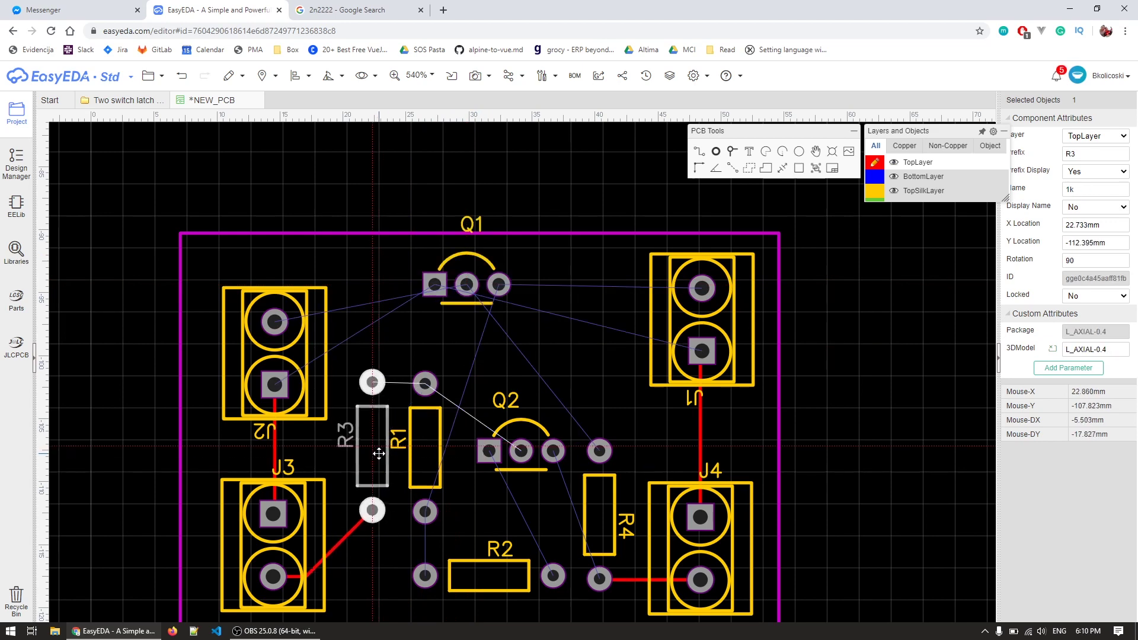
- Reposition and rotate R2, R4, Q2 and Q1 so Q1 and Q2 sit in a row
{"action": "left_click_drag", "start_coordinate": [484, 533], "coordinate": [477, 510]}
{"action": "key", "text": "space"}
{"action": "left_click_drag", "start_coordinate": [600, 514], "coordinate": [543, 515]}
{"action": "left_click_drag", "start_coordinate": [634, 441], "coordinate": [419, 370]}
{"action": "key", "text": "space"}
{"action": "key", "text": "space"}
{"action": "key", "text": "space"}
{"action": "left_click_drag", "start_coordinate": [533, 370], "coordinate": [572, 367]}
{"action": "left_click_drag", "start_coordinate": [419, 370], "coordinate": [381, 370]}
{"action": "key", "text": "w"}
- Route tracks J2 upper pad to Q1 middle, Q1 middle to R4, J2 lower pad to Q1 left
{"action": "left_click", "coordinate": [275, 321]}
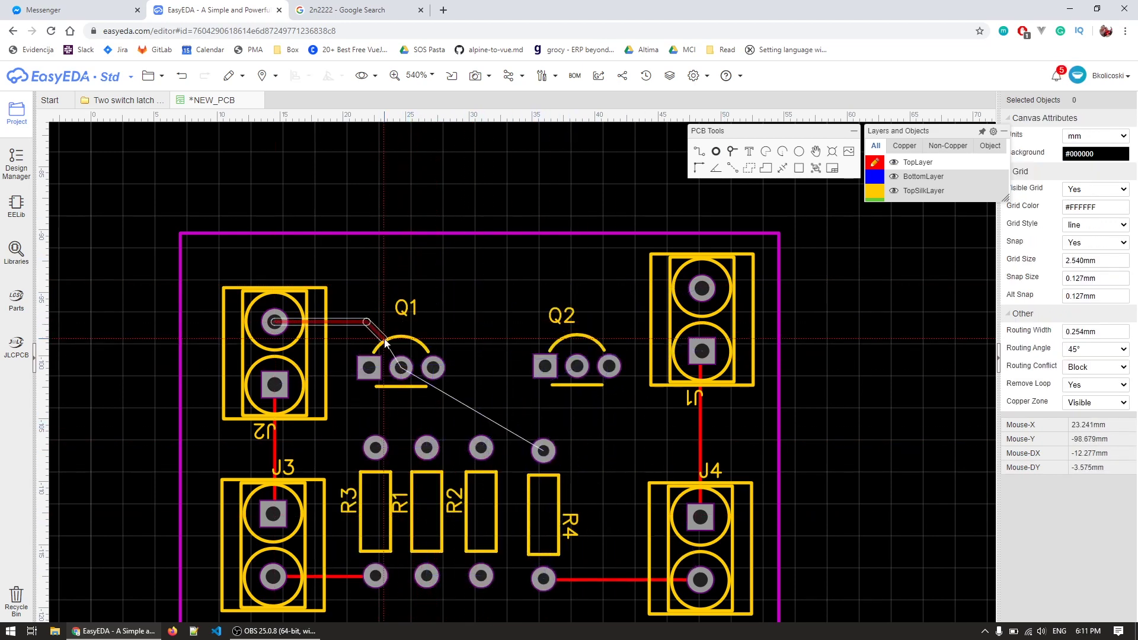
{"action": "left_click", "coordinate": [400, 367]}
{"action": "left_click", "coordinate": [418, 412]}
{"action": "left_click", "coordinate": [543, 451]}
{"action": "left_click", "coordinate": [274, 384]}
{"action": "left_click", "coordinate": [367, 368]}
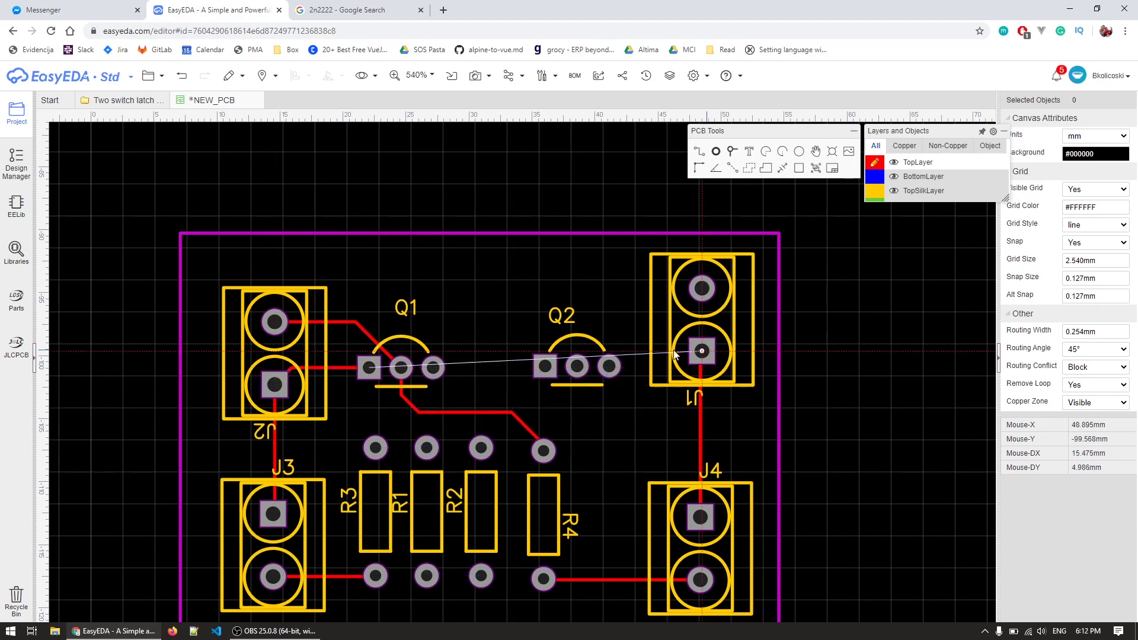